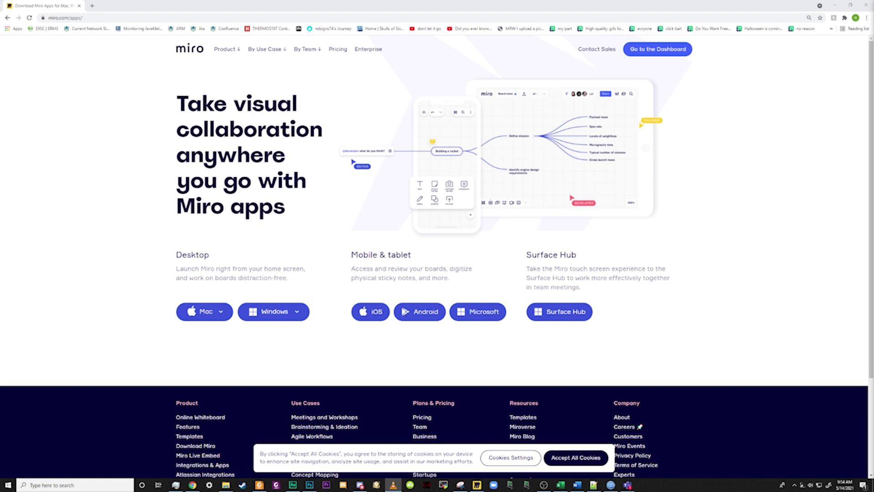
- Switch from Chrome's miro.com apps page to the Miro desktop app's boards dashboard
key("alt+Tab")
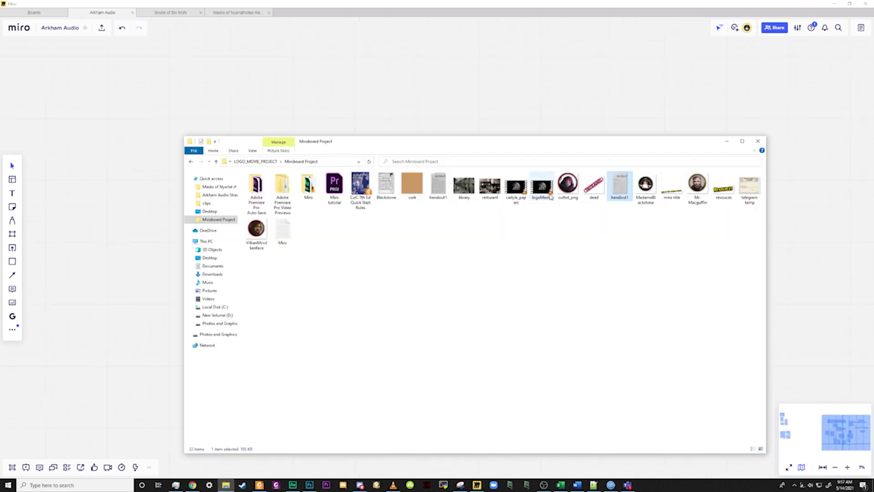
- Drag the nine Miroboard Project images, cultist_png through VillianMcvilkanface, onto the Arkham Audio board
left_click(563, 194)
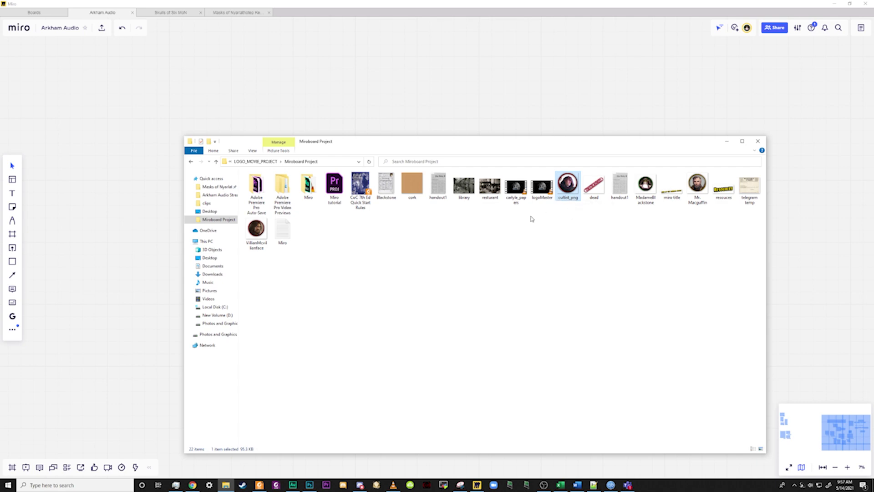
left_click(253, 240, "shift")
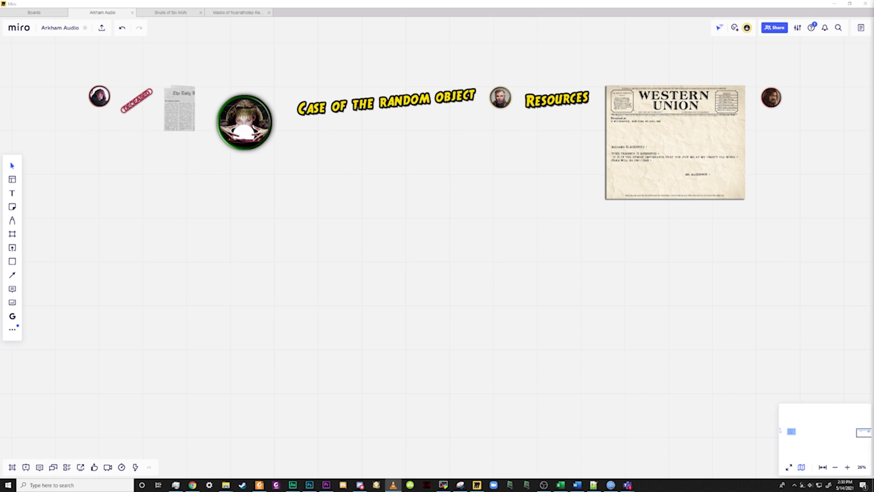
- Copy the Mr. Macguffin portrait from Chrome and paste it beside the other Macguffin portrait
key("alt+Tab")
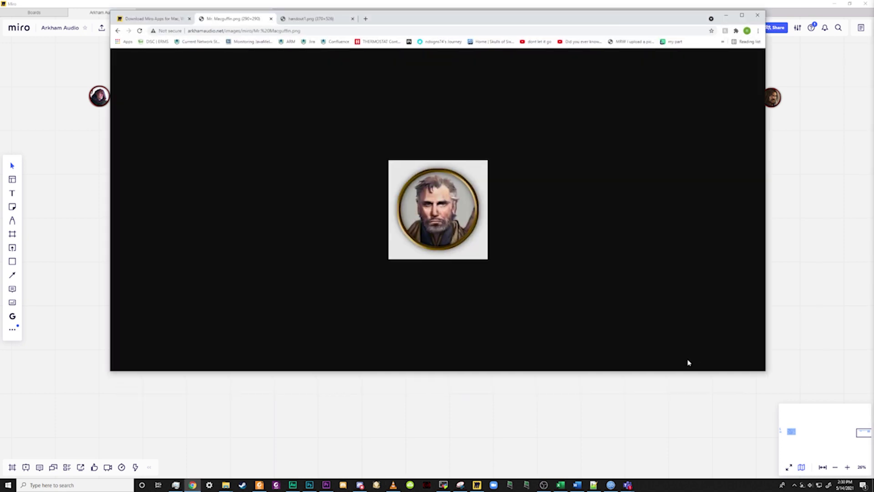
right_click(444, 209)
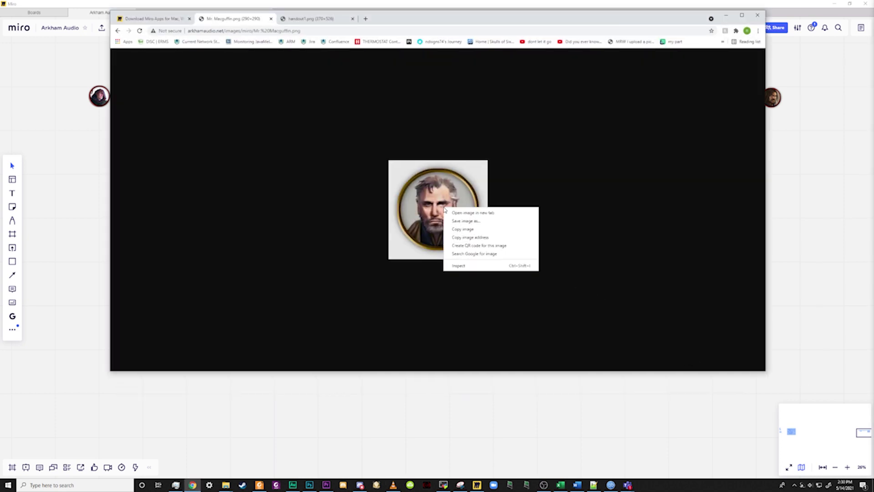
left_click(462, 229)
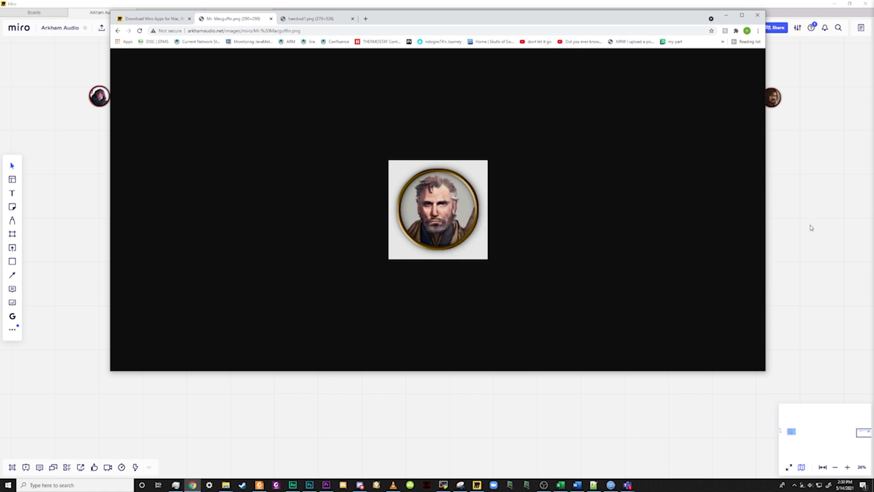
key("alt+Tab")
key("ctrl+v")
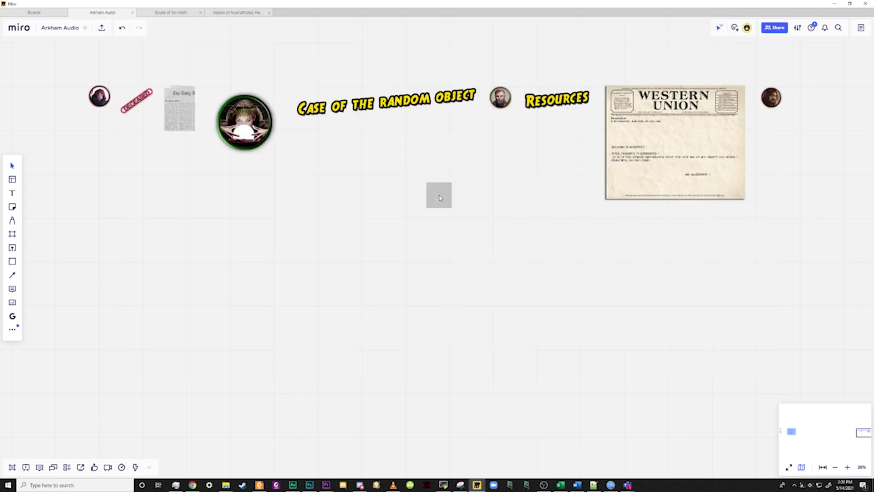
left_click_drag(442, 200, 504, 136)
- Capture the handout1.png newspaper clipping with Snipping Tool
left_click(193, 485)
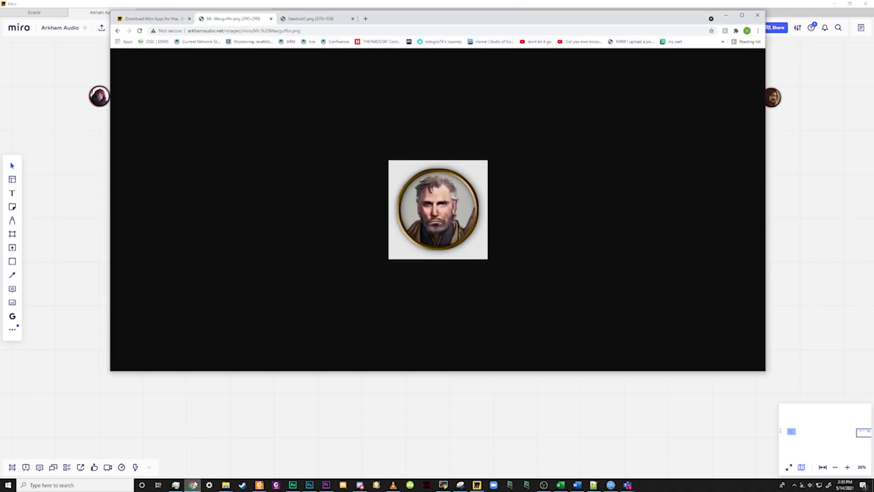
left_click(310, 18)
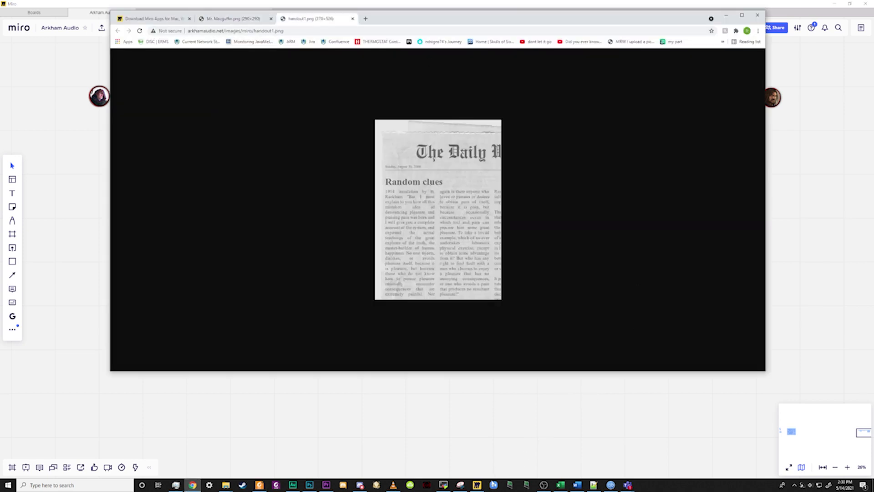
left_click(460, 485)
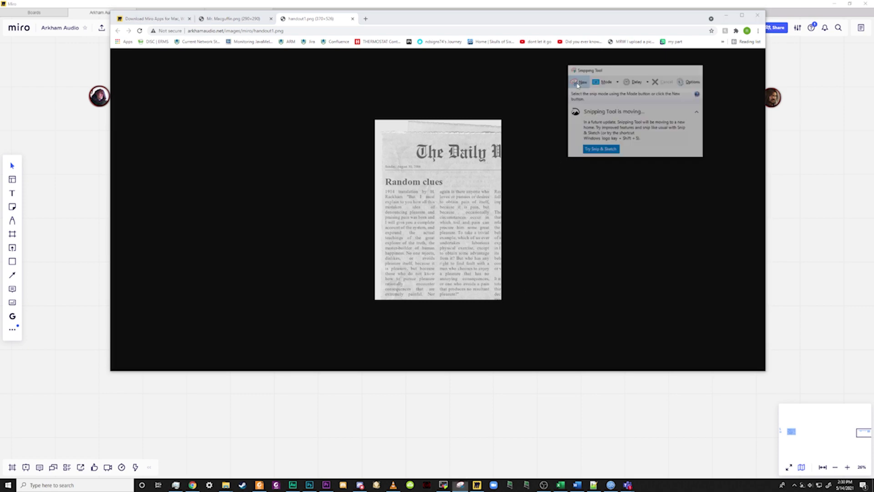
left_click(579, 82)
left_click_drag(376, 122, 500, 298)
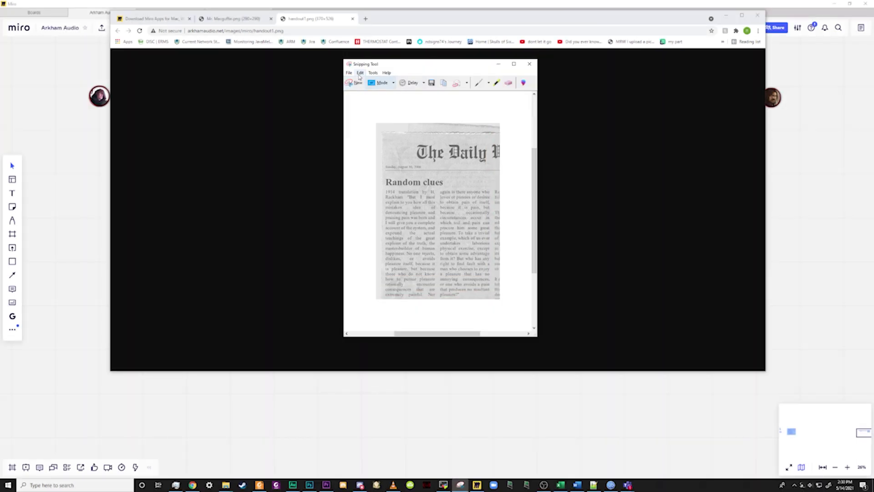
- Paste the newspaper snip onto the board and enlarge it, keeping it upright
left_click(783, 192)
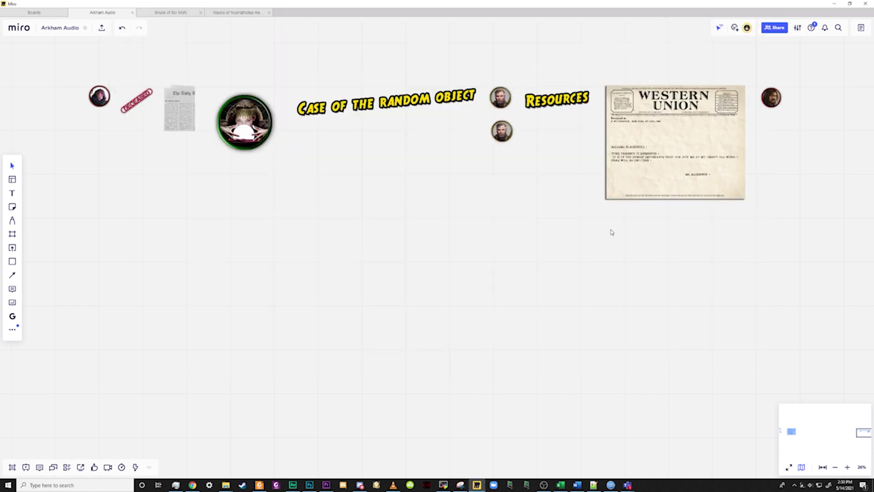
key("ctrl+v")
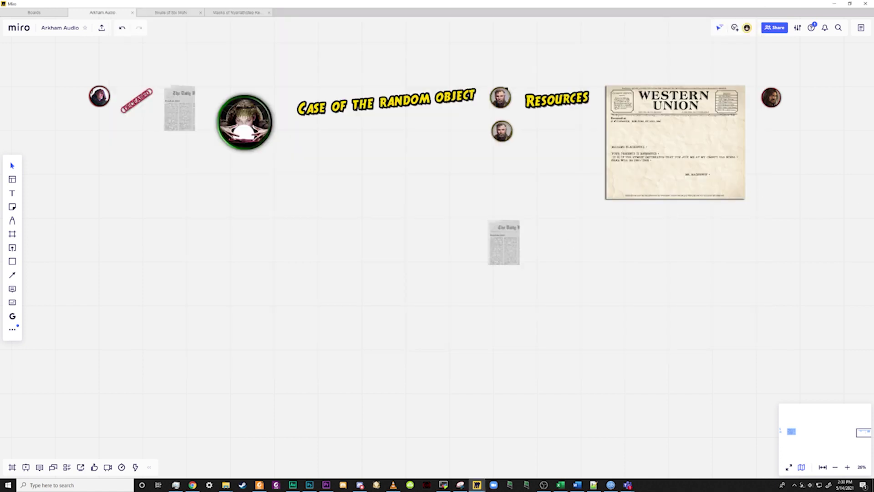
key("ctrl+z")
key("alt+Tab")
left_click(505, 241)
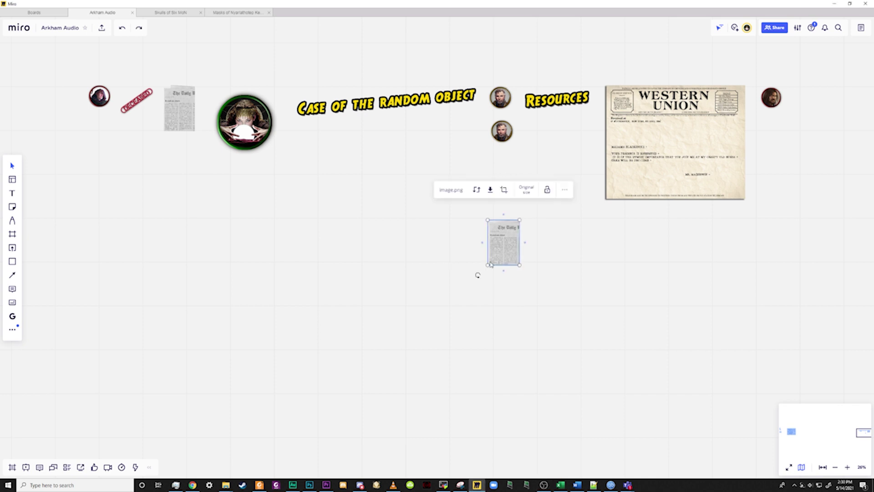
left_click_drag(488, 265, 397, 315)
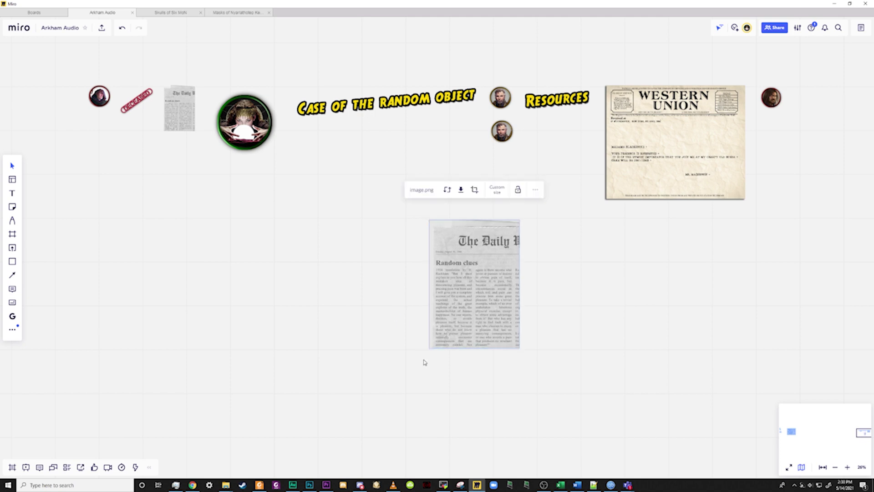
mouse_move(424, 362)
left_mouse_down()
mouse_move(457, 362)
mouse_move(385, 338)
mouse_move(437, 353)
mouse_move(419, 358)
left_mouse_up()
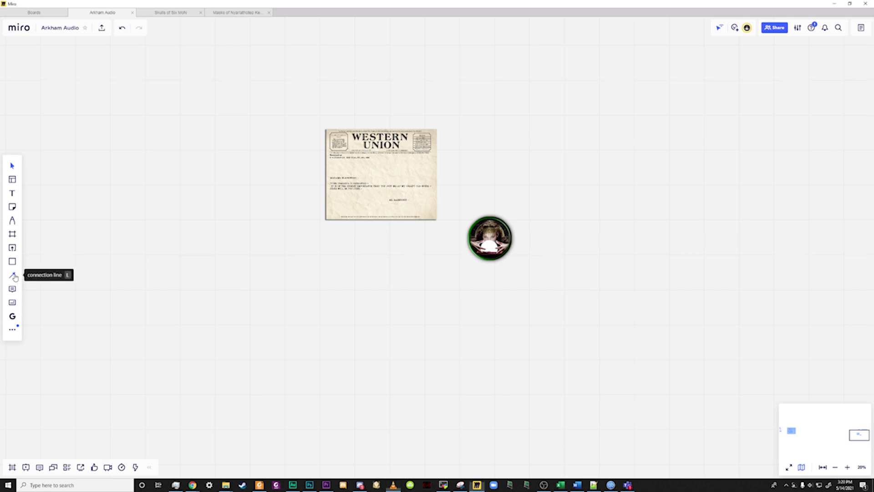
- Draw an arrow connector from the Western Union telegram to the green-ringed portrait
left_click(14, 276)
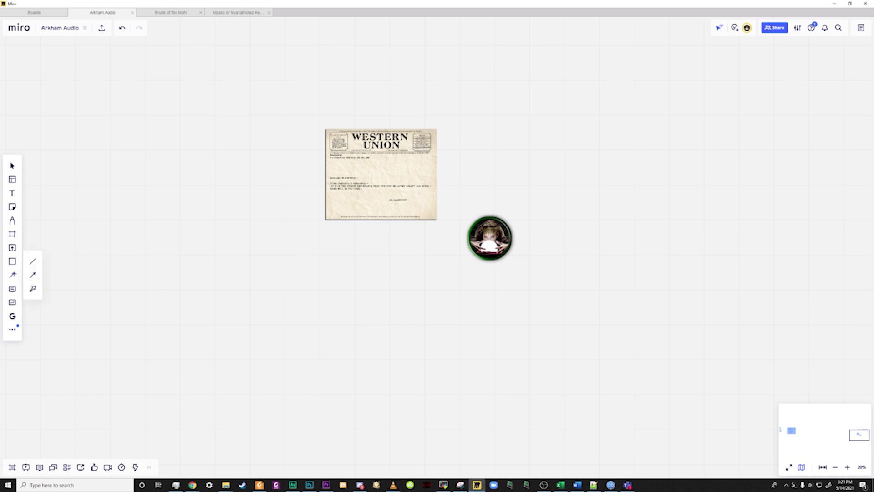
left_click(37, 276)
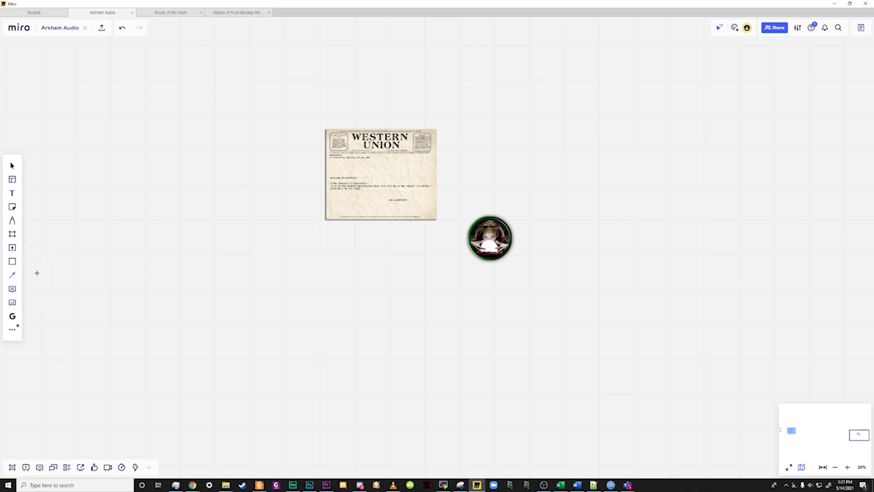
left_click_drag(438, 174, 493, 213)
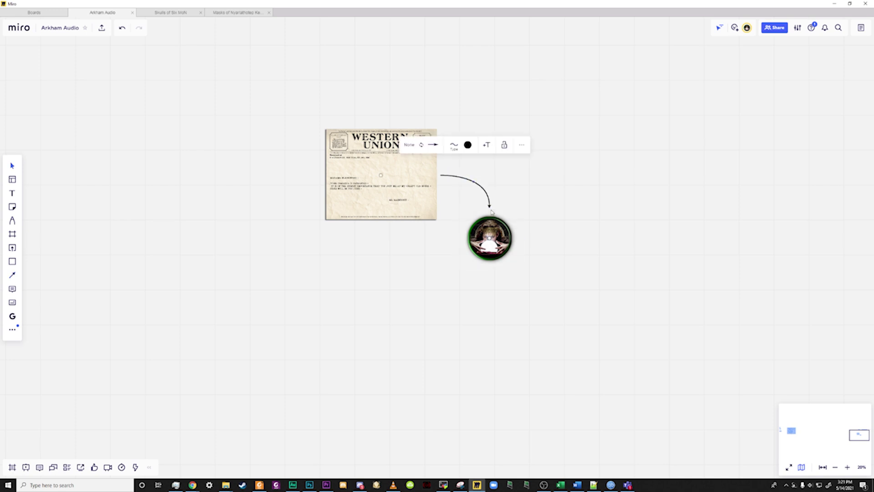
- Make the connector red and dashed with a diamond end
left_click(467, 145)
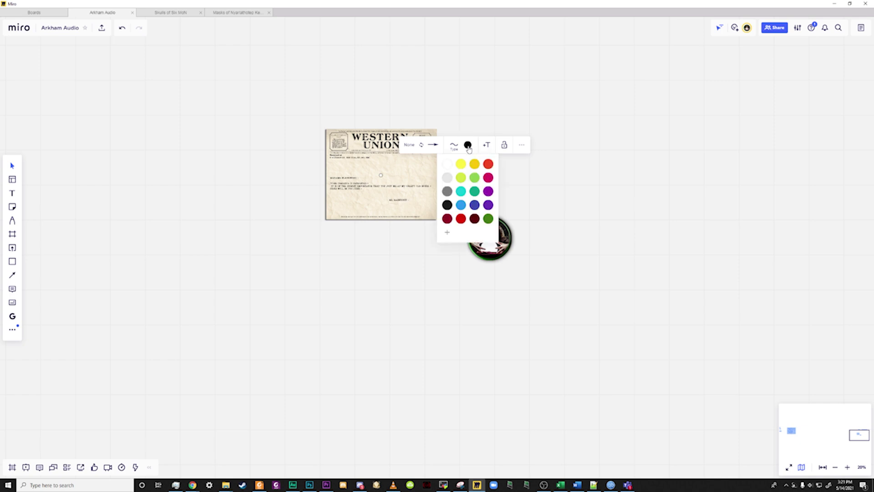
left_click(487, 164)
left_click(454, 146)
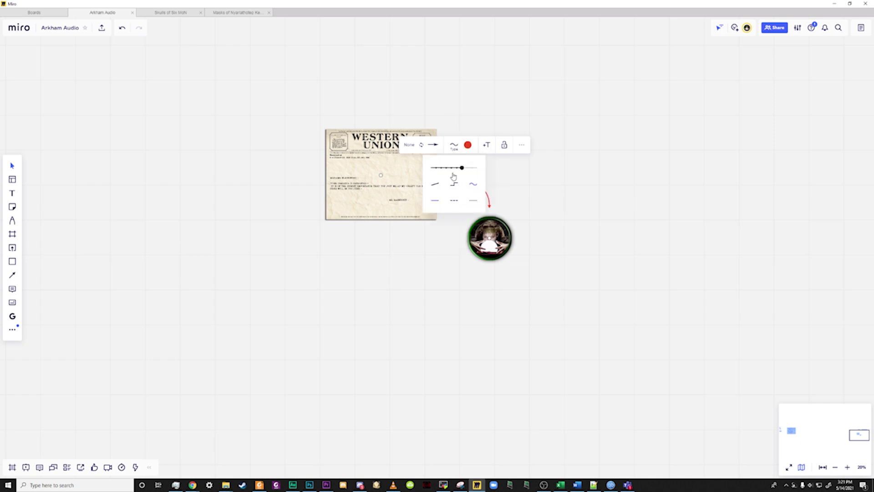
left_click(454, 200)
left_click(433, 145)
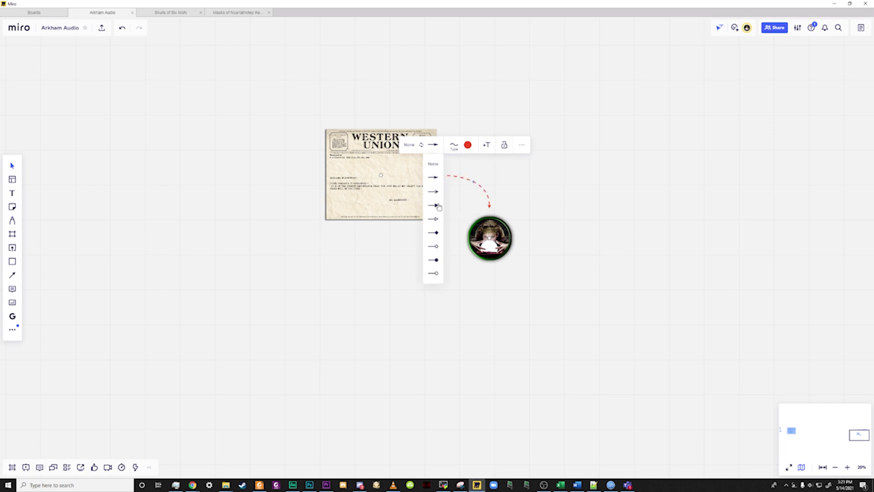
left_click(436, 234)
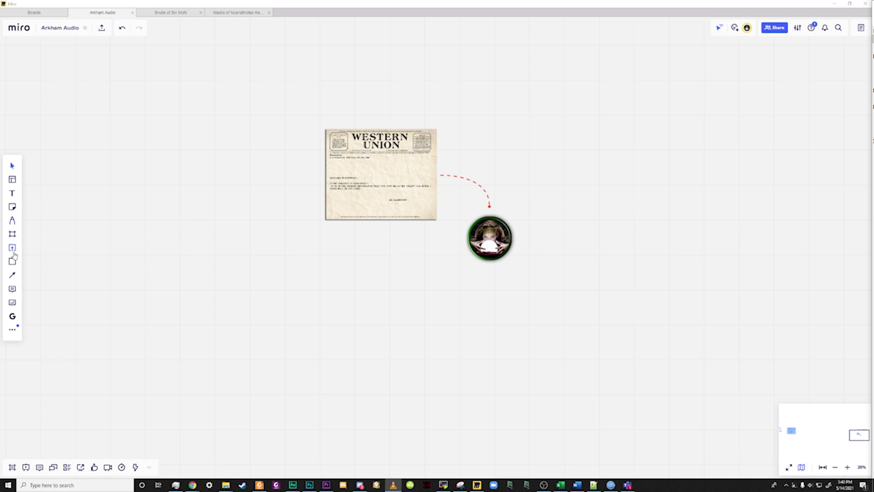
- Post the prepared comment on the telegram, resolve it, then undo the resolve
left_click(12, 290)
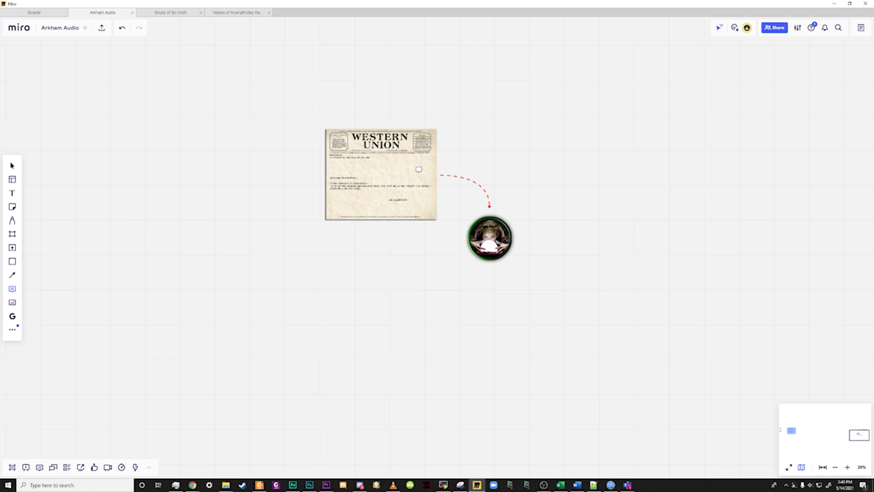
left_click(430, 137)
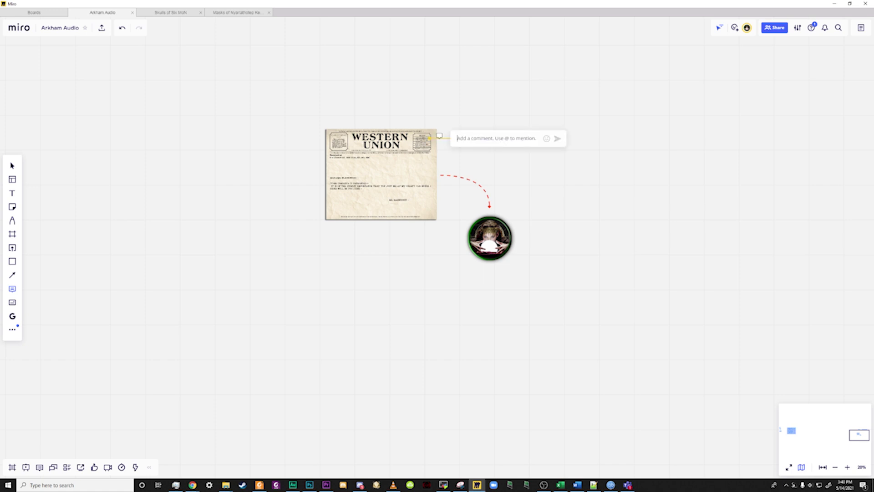
key("ctrl+v")
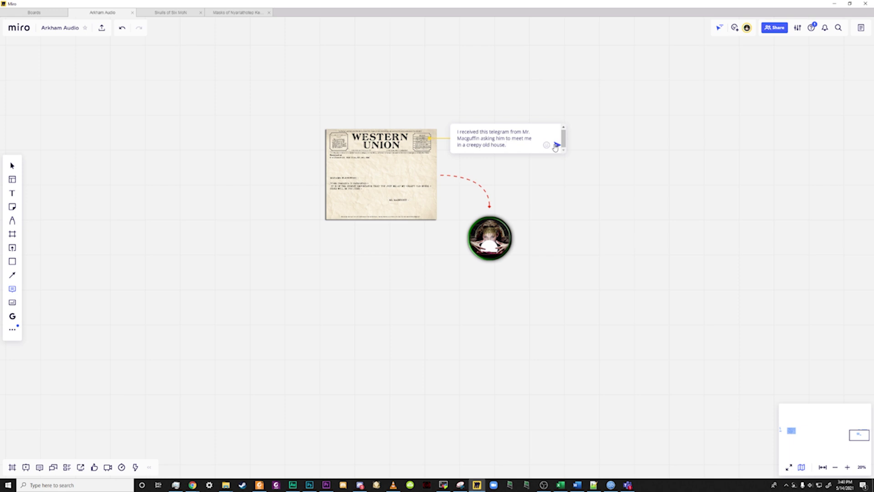
left_click(557, 146)
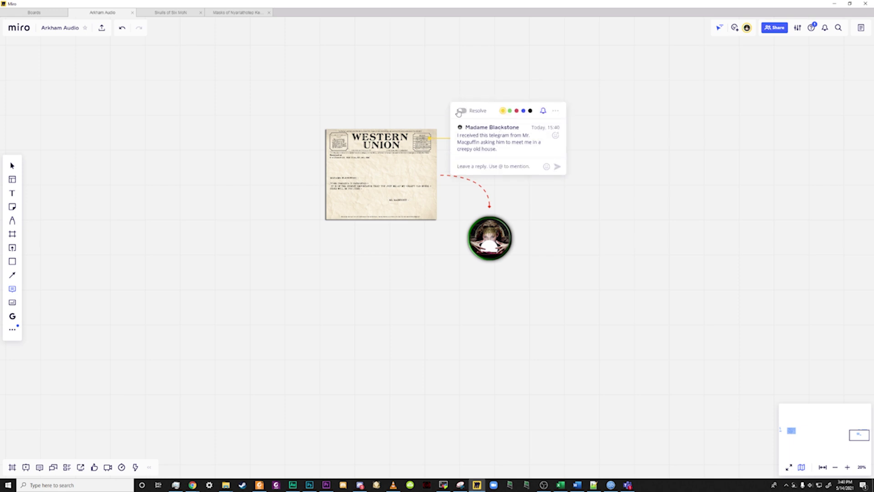
left_click(460, 112)
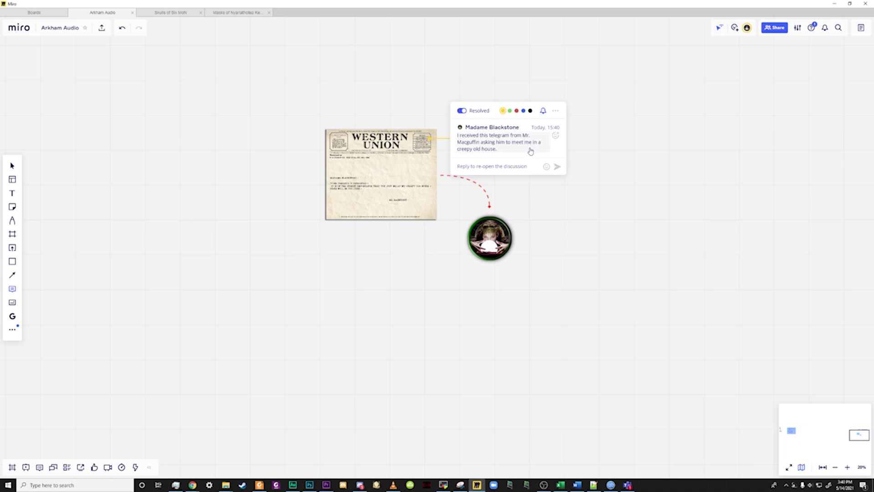
left_click(607, 201)
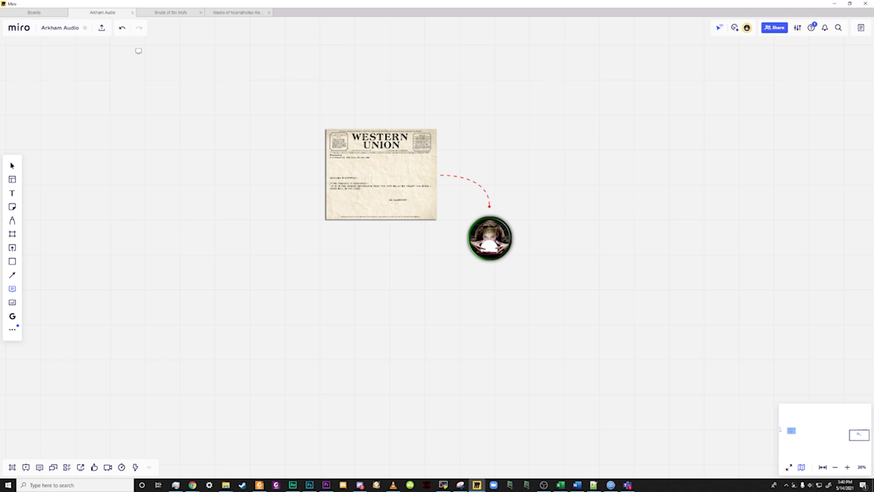
left_click(122, 27)
- Reply 'this' in the telegram's comment thread and make the comment red
left_click(12, 166)
left_click(432, 134)
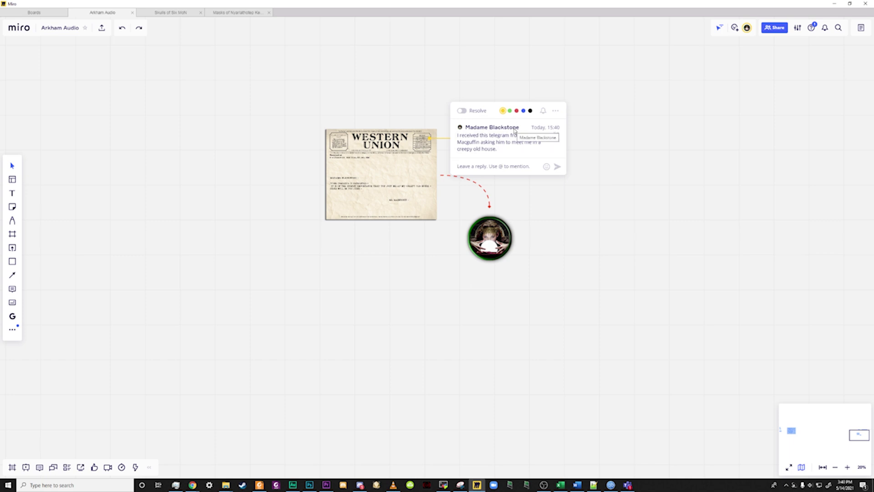
type("this")
key("Return")
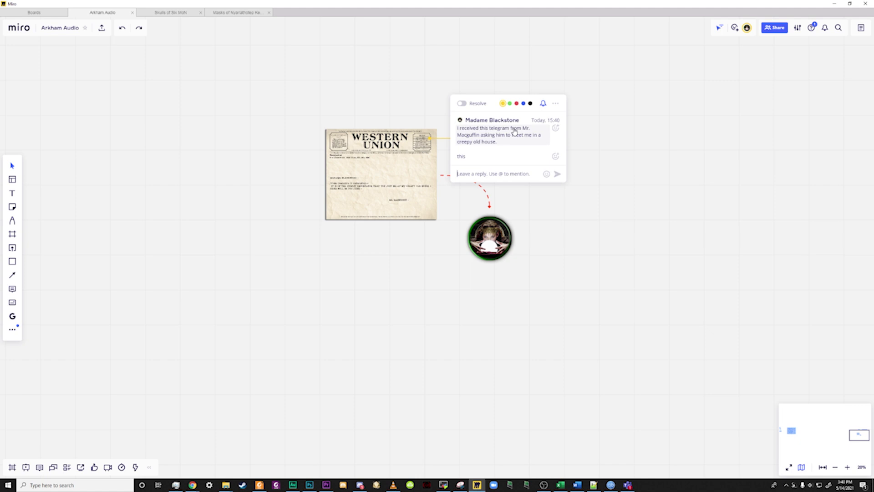
left_click(516, 103)
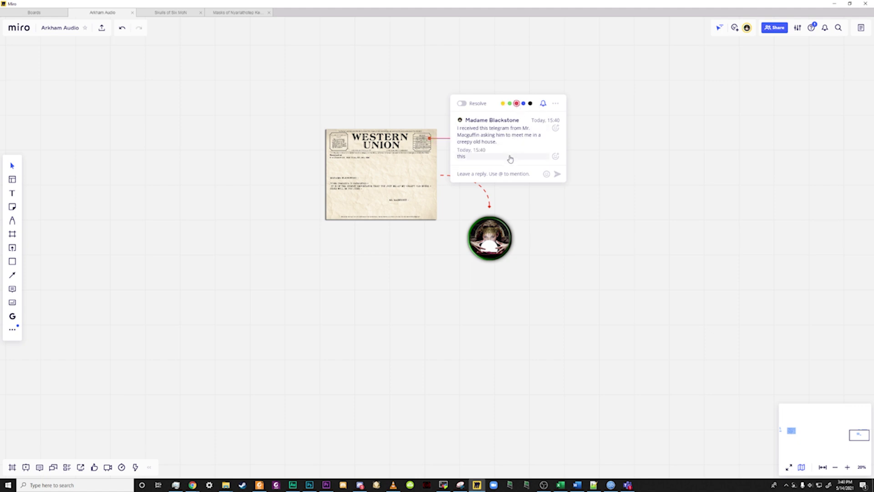
left_click(585, 173)
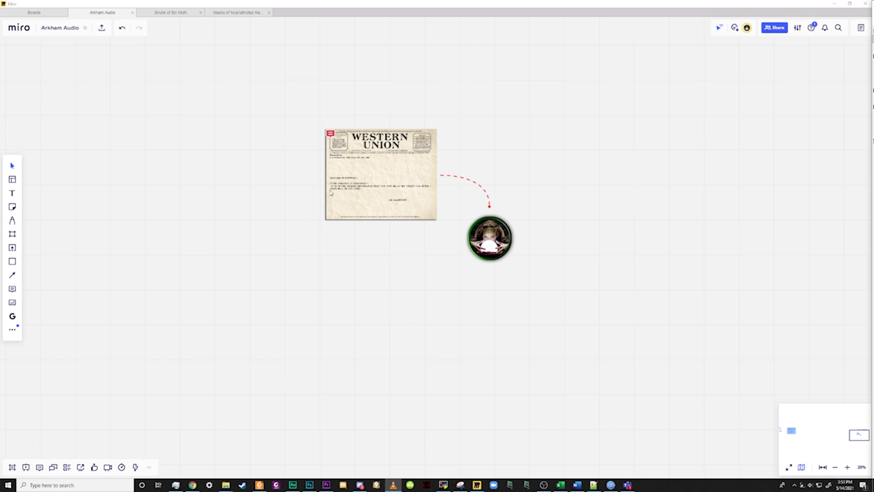
- Link the telegram to the Mr. Macguffin Google Doc URL and open the link
right_click(367, 171)
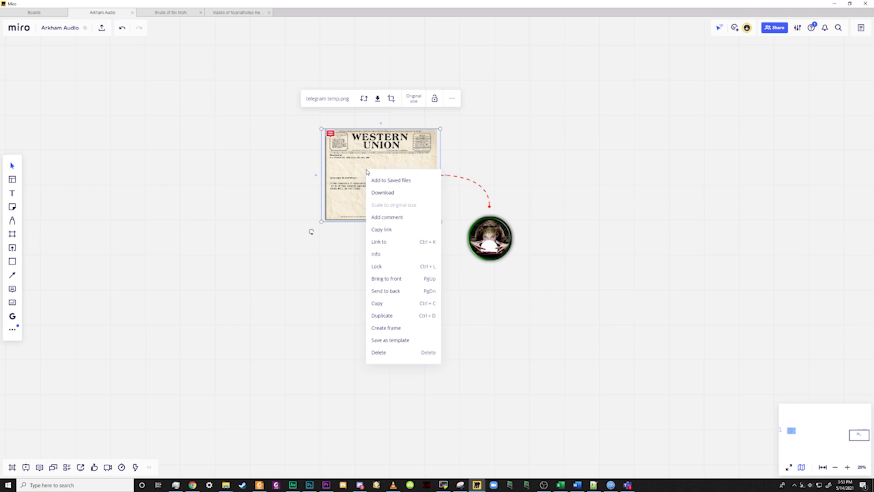
left_click(379, 242)
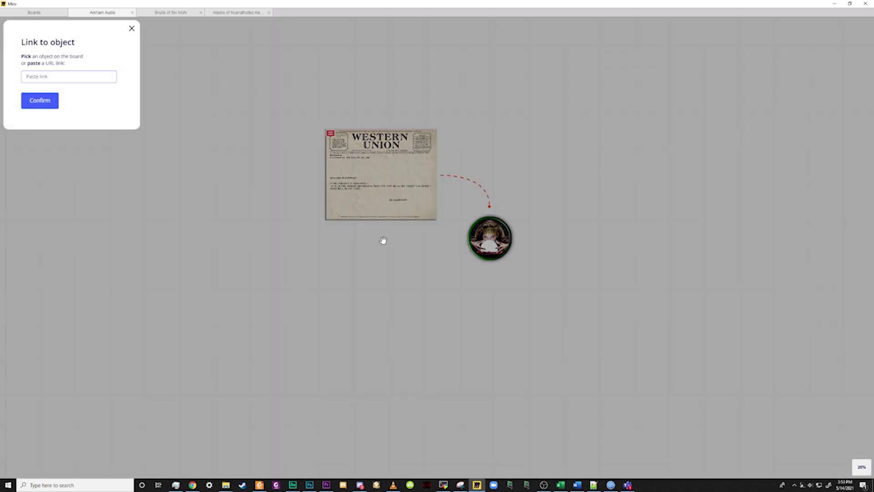
key("ctrl+v")
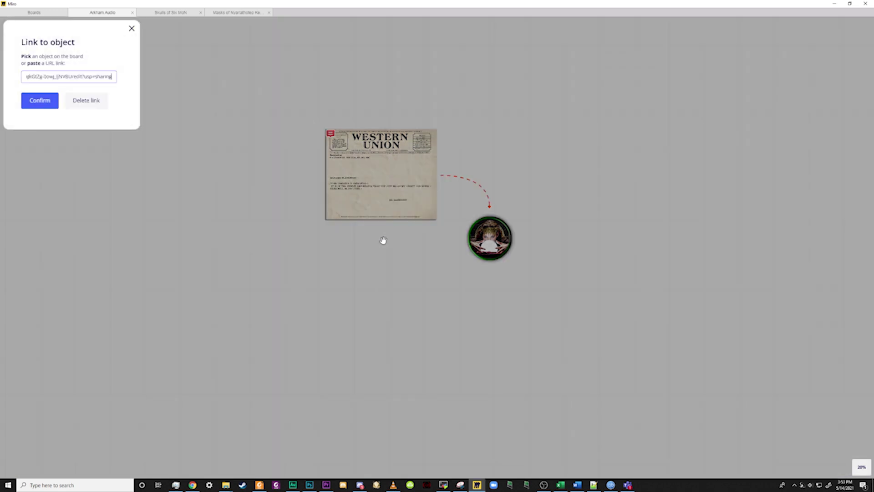
left_click(40, 101)
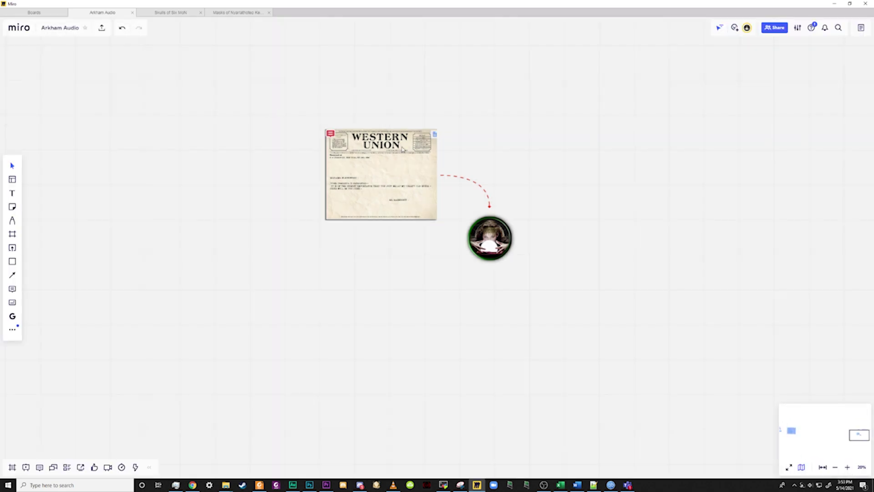
left_click(434, 134)
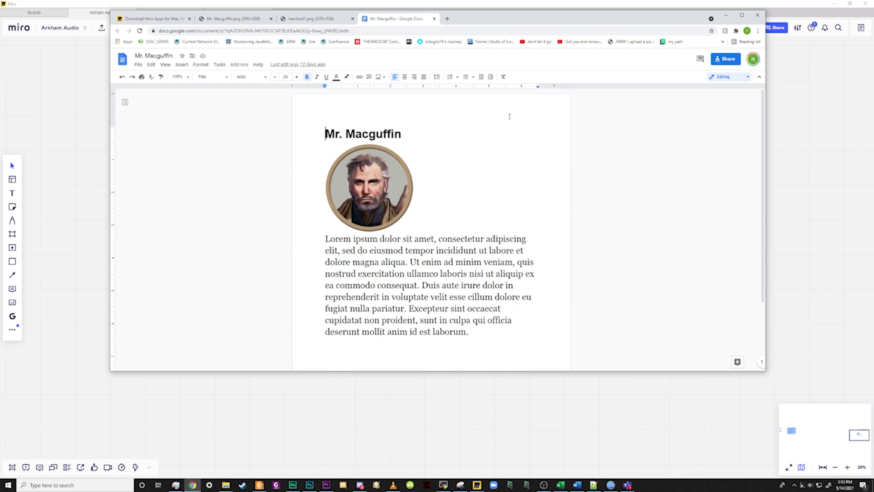
- Minimise the Mr. Macguffin Google Doc window to get back to the Miro board
left_click(727, 16)
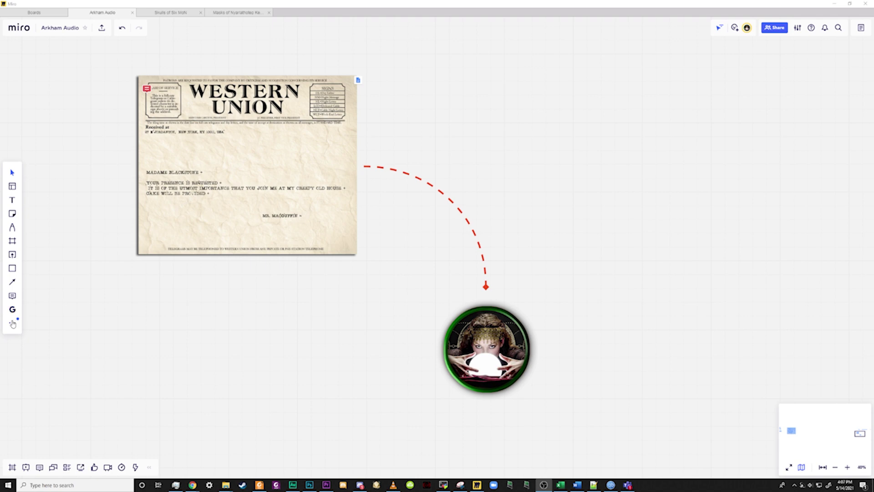
- Add a card titled 'Madame Blackstone' beside her portrait and open its detail view
left_click(12, 323)
left_click(52, 181)
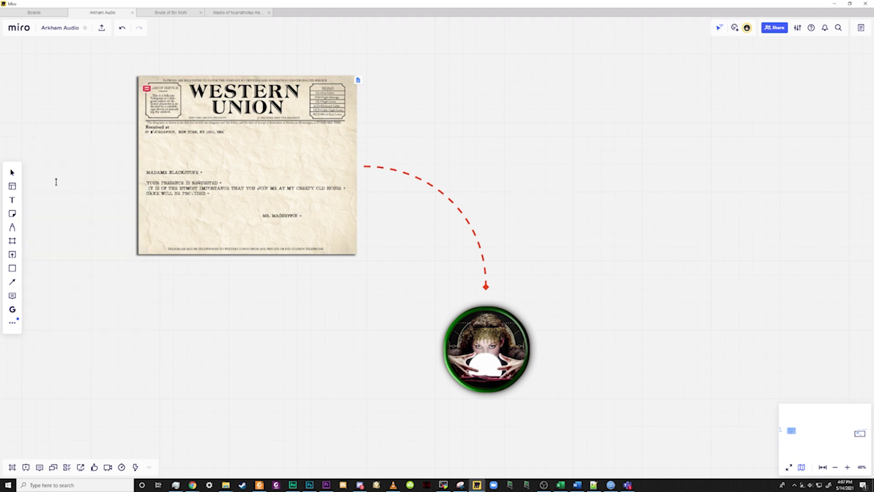
left_click(543, 346)
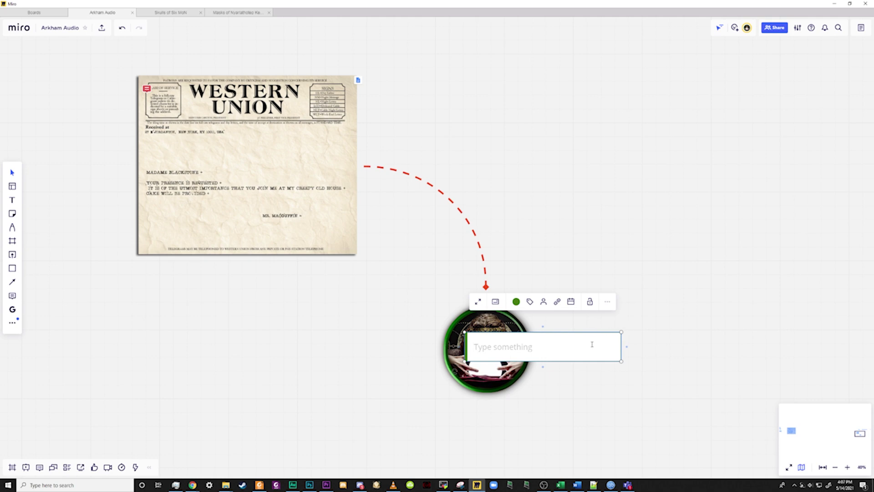
type("Mad")
type("ame Blackstone")
key("Return")
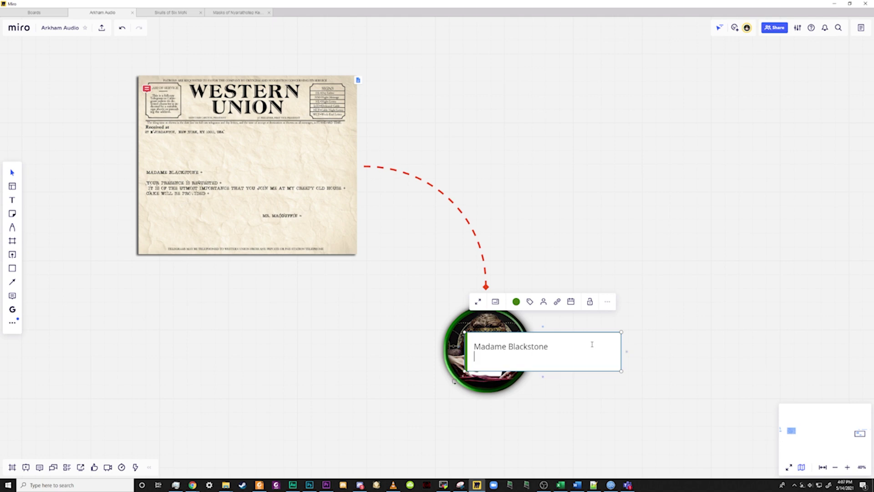
left_click(688, 328)
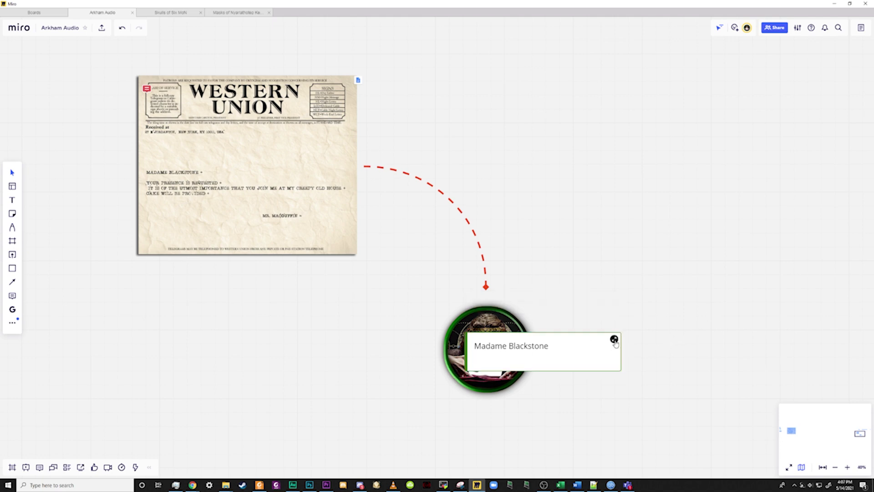
left_click(613, 339)
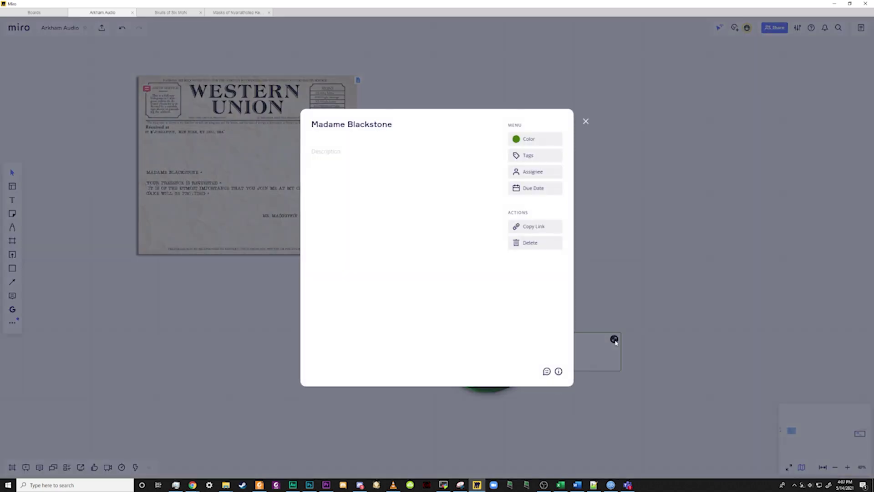
- Paste the stats and links into the card description and tag it Madame Blackstone
left_click(328, 152)
type("Fast Talk 90 Divination 69 Telekinesis 95 Spot Hidden 45 Occult 50  Backstory Character sheet")
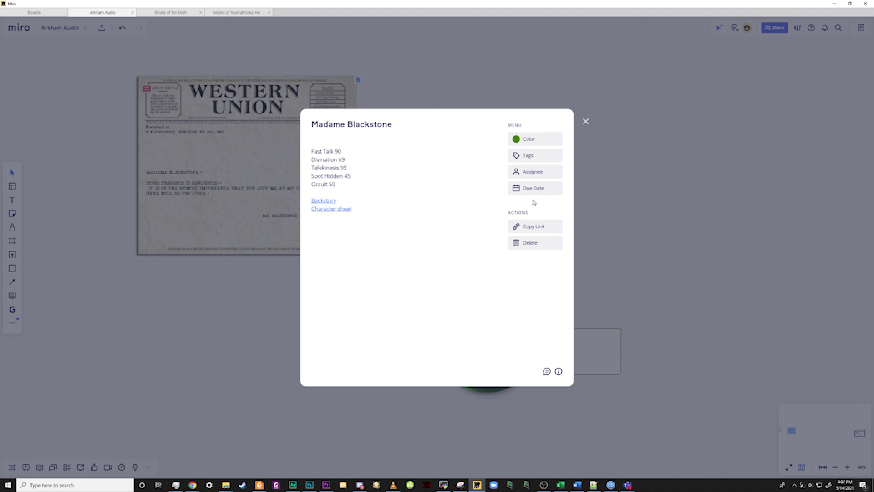
left_click(530, 160)
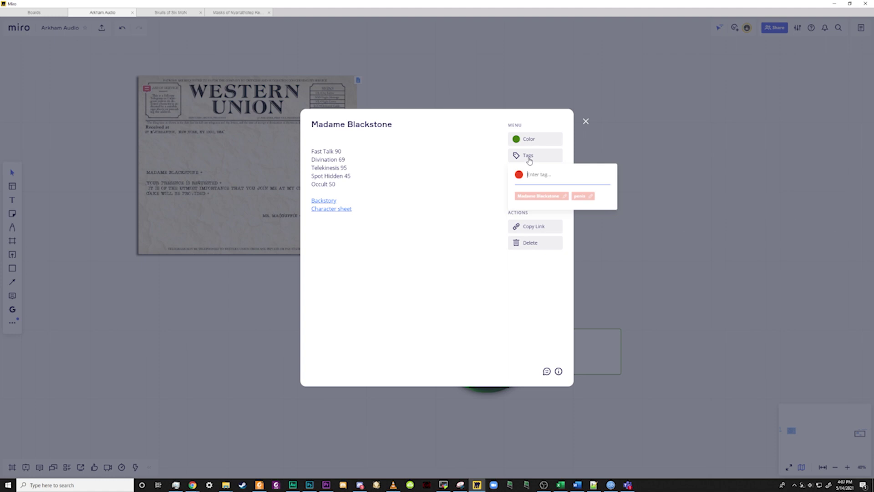
left_click(541, 197)
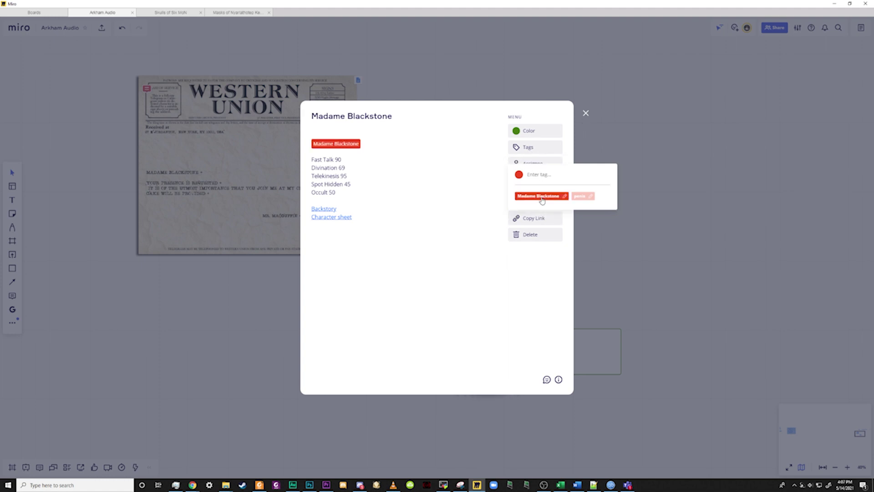
left_click(492, 176)
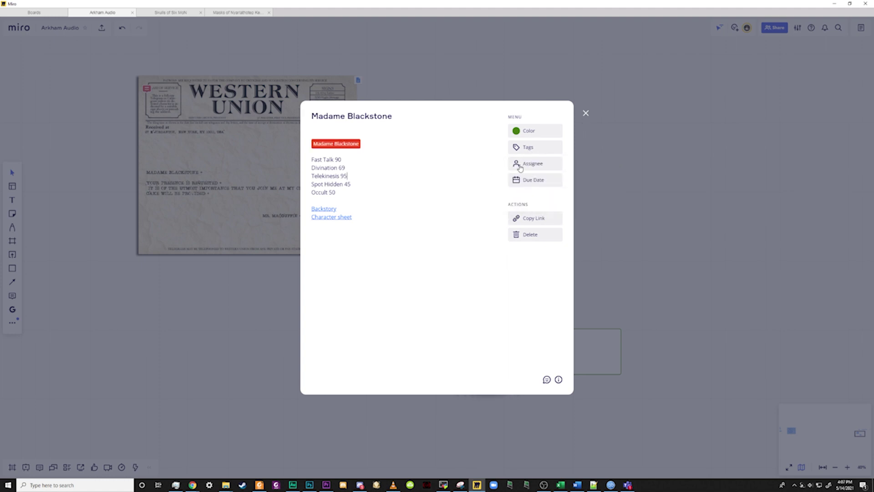
- Assign Madame Blackstone to the card and collapse it back onto the board
left_click(521, 165)
left_click(561, 205)
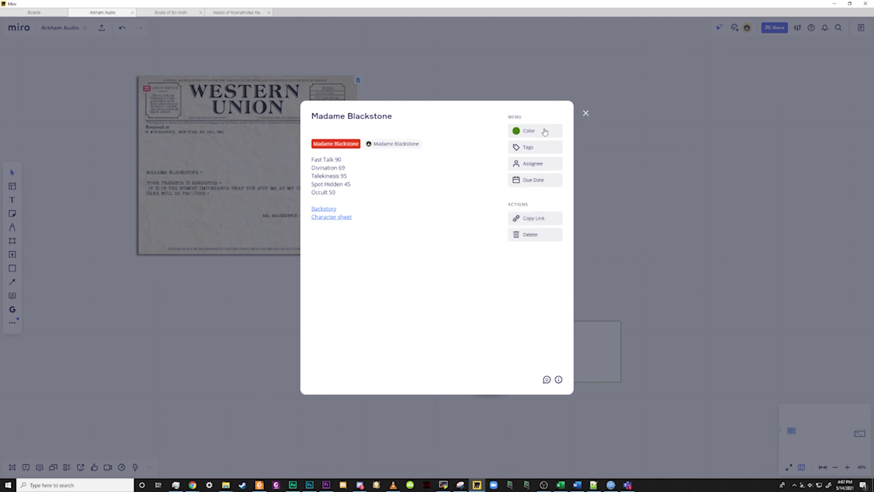
left_click(586, 114)
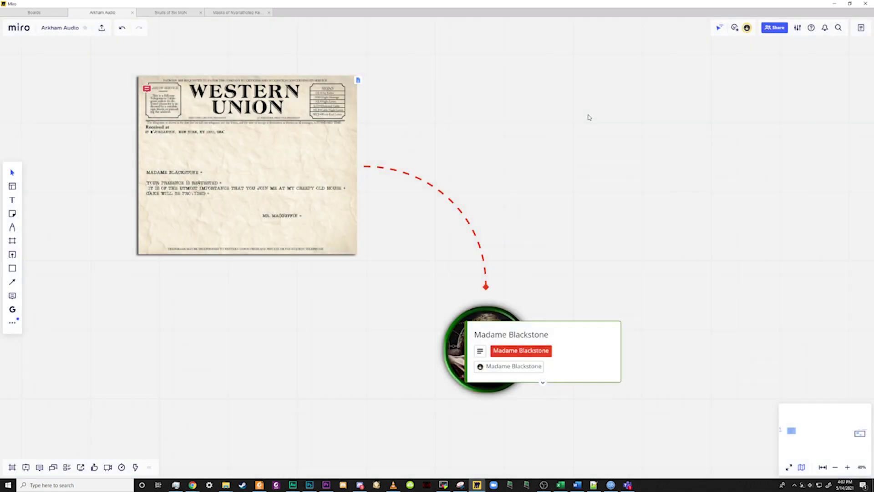
- Narrow the Madame Blackstone card from its left edge and slide it snugly against her portrait
left_click(543, 302)
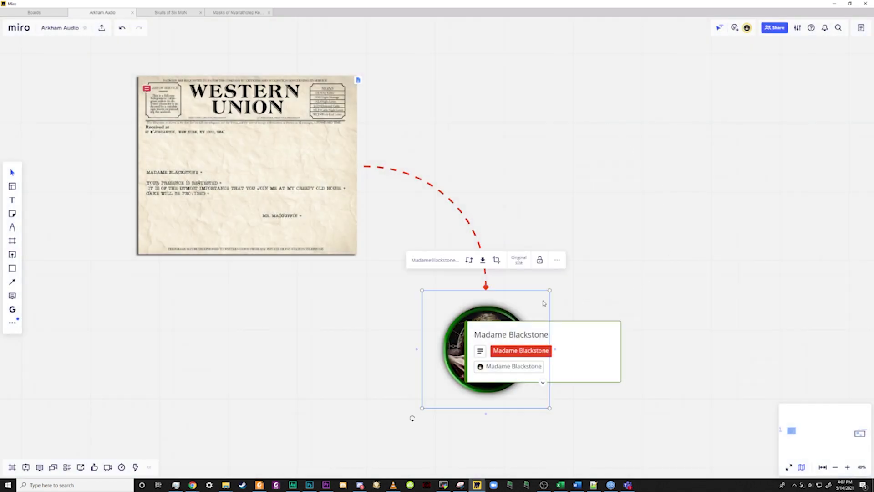
left_click(609, 351)
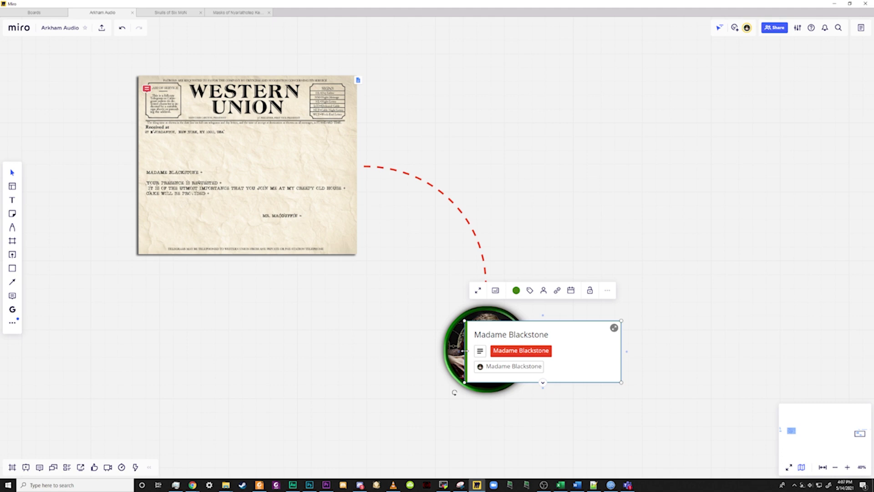
left_click_drag(465, 353, 498, 353)
left_click_drag(576, 356, 628, 356)
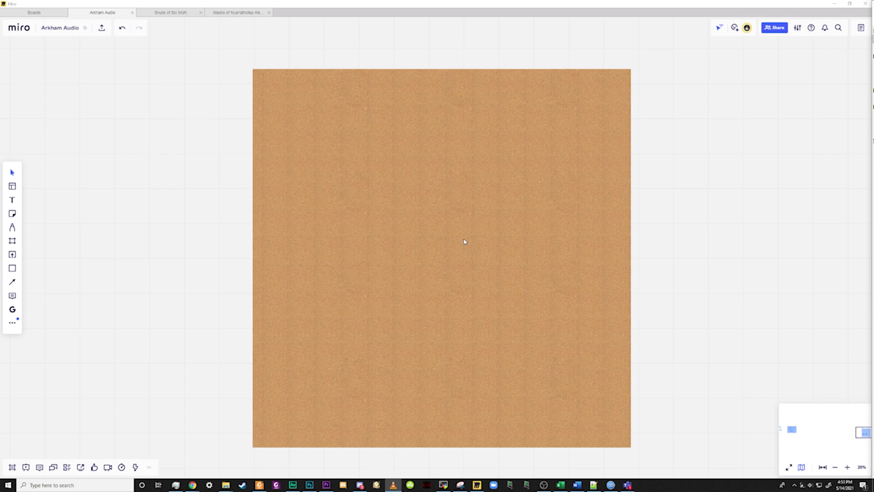
- Send the cork image to the back behind the telegram, portraits and card
left_click(483, 208)
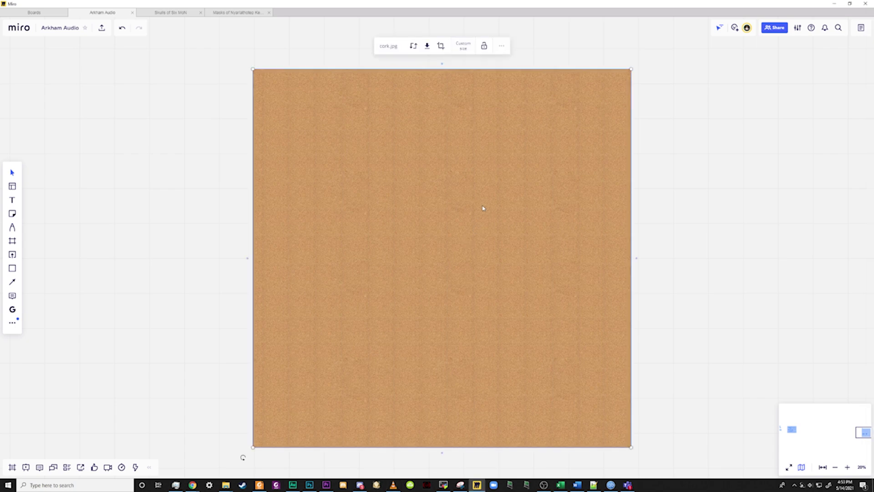
right_click(483, 207)
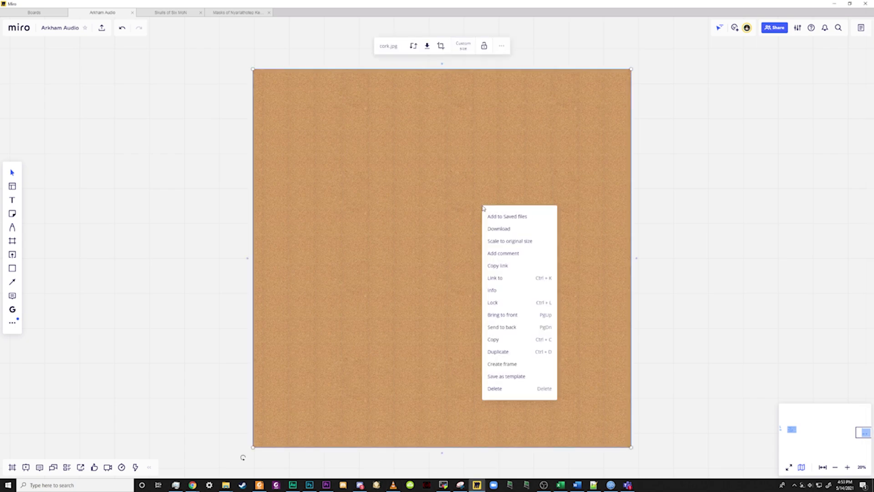
left_click(505, 327)
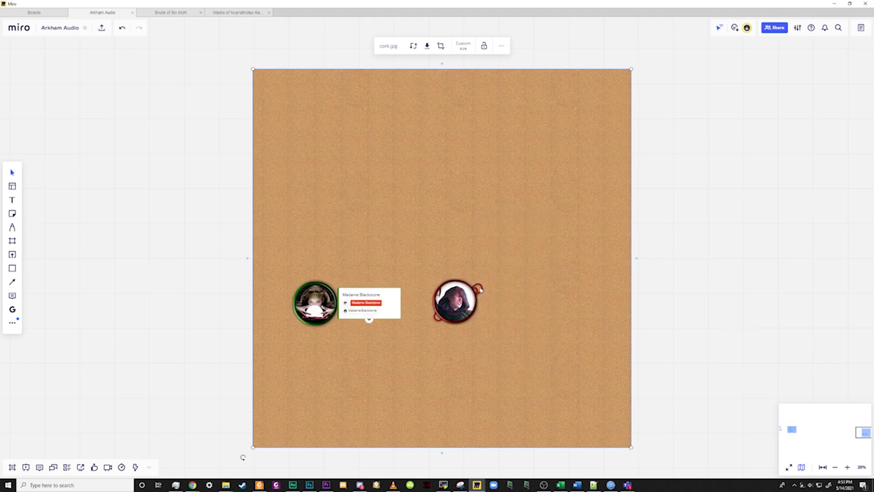
- Bring the dead.png deceased stamp to the front of its portrait token
left_click(482, 290)
right_click(482, 289)
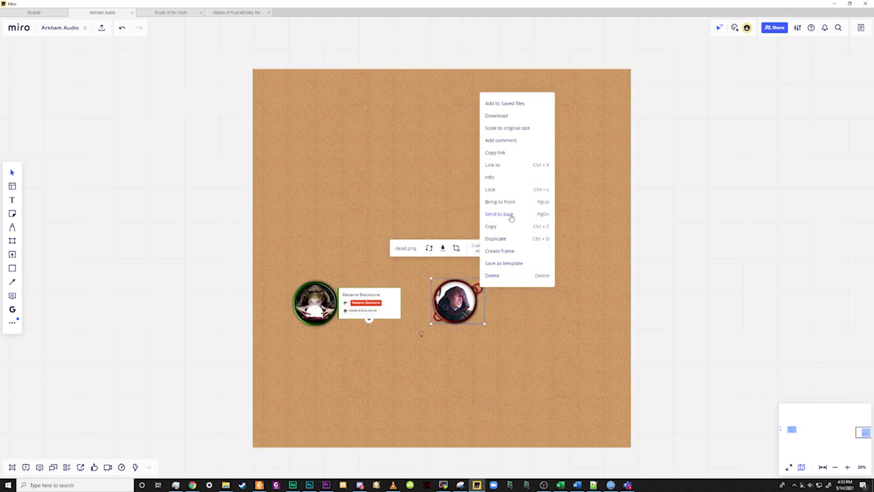
left_click(500, 202)
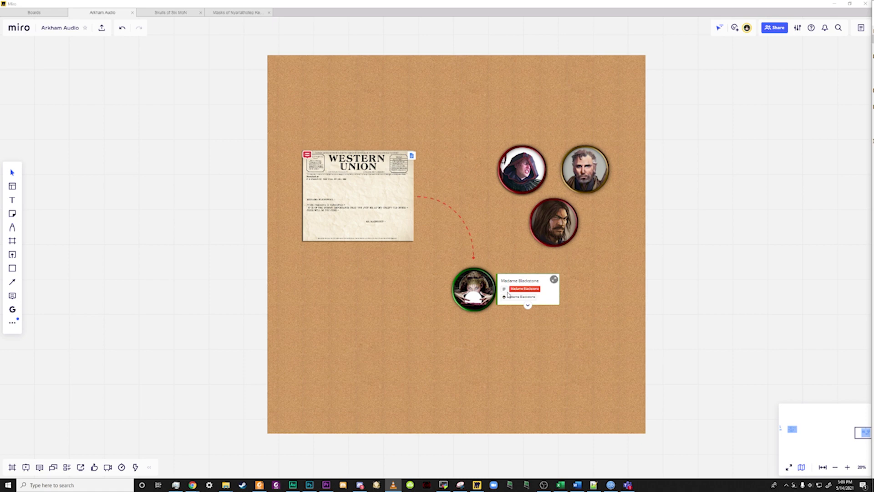
- Move Madame Blackstone's portrait and card together, then box-select all portraits and the card on the cork
left_click(483, 291)
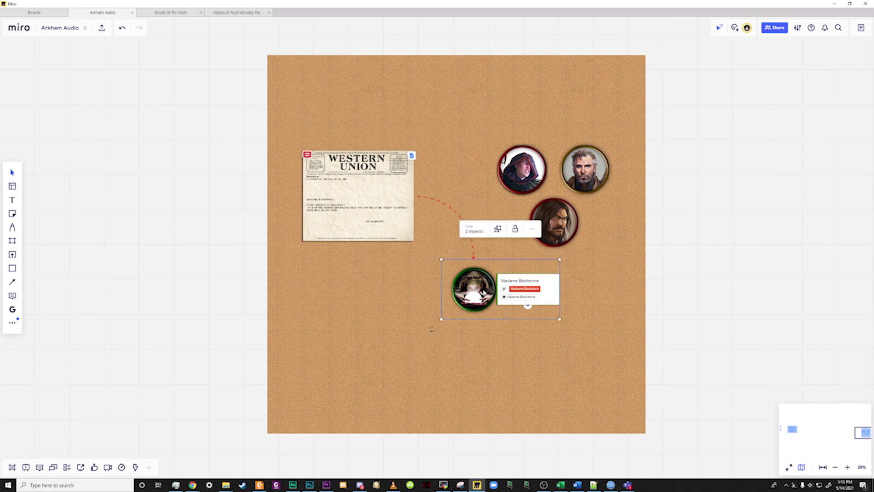
mouse_move(485, 292)
left_mouse_down()
mouse_move(439, 301)
mouse_move(447, 332)
mouse_move(479, 316)
mouse_move(486, 269)
mouse_move(502, 316)
mouse_move(460, 328)
mouse_move(494, 319)
mouse_move(488, 292)
mouse_move(489, 301)
left_mouse_up()
left_click(620, 238)
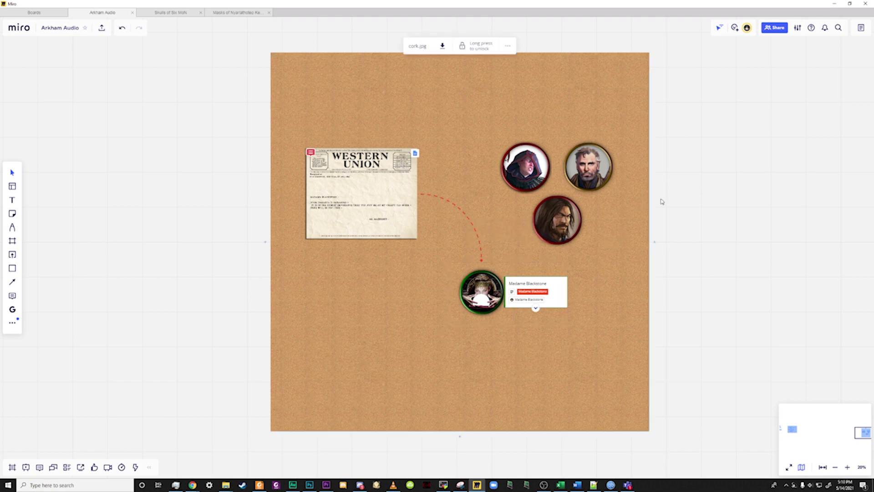
left_click(698, 204)
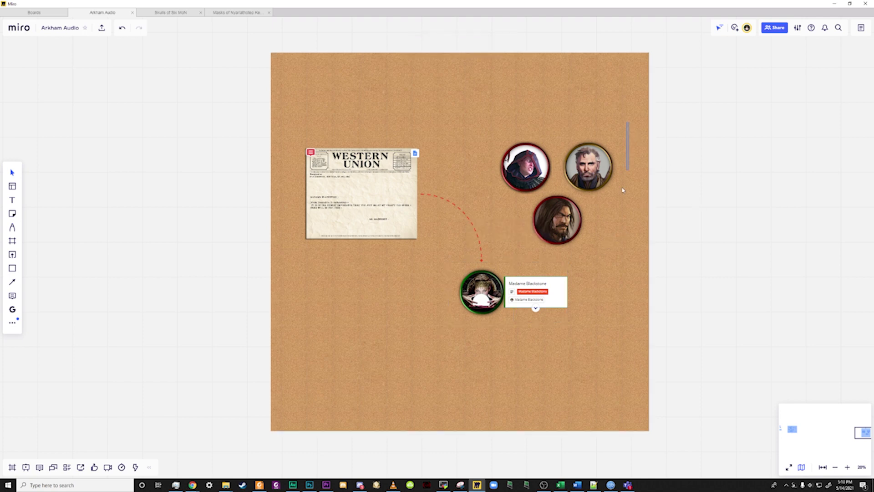
left_click_drag(630, 122, 294, 364)
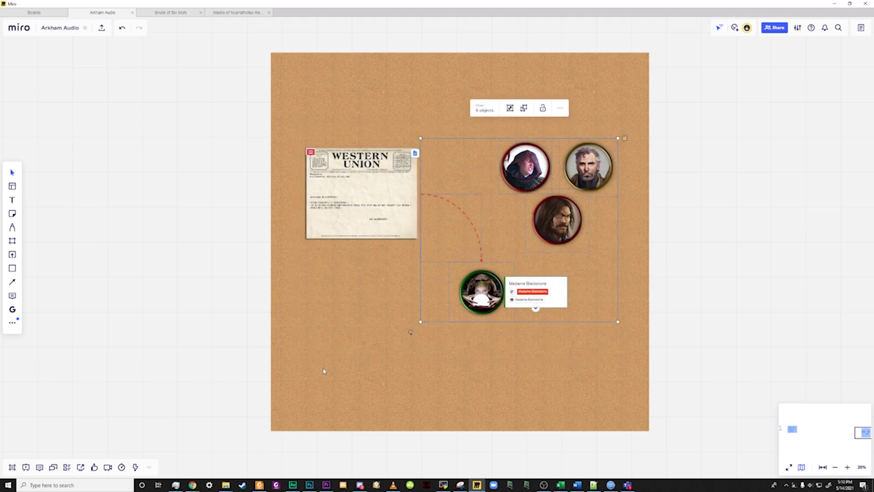
- Lock the portraits and card, then unlock, nudge them slightly up-right, and lock again
left_click(543, 110)
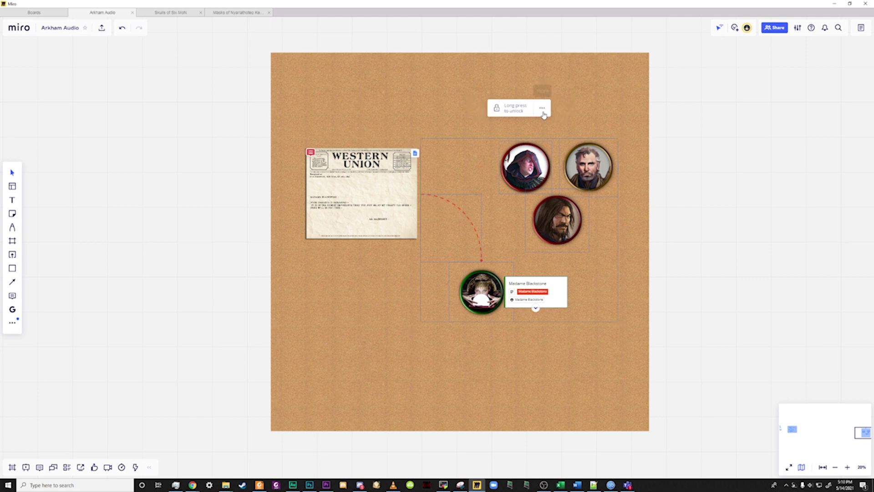
left_click(667, 135)
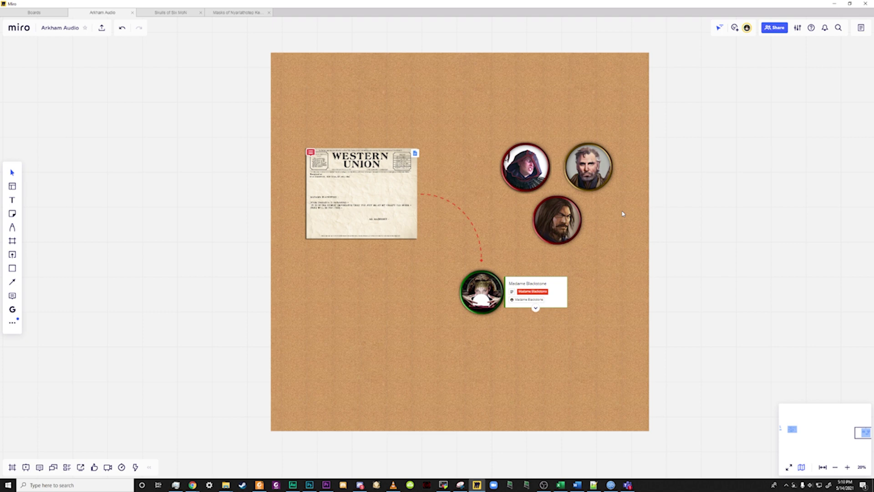
left_click(590, 183)
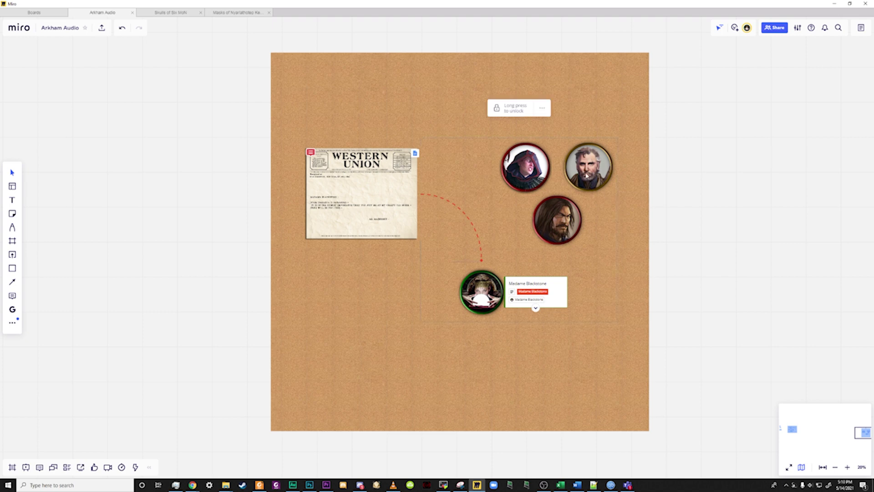
left_click(512, 112)
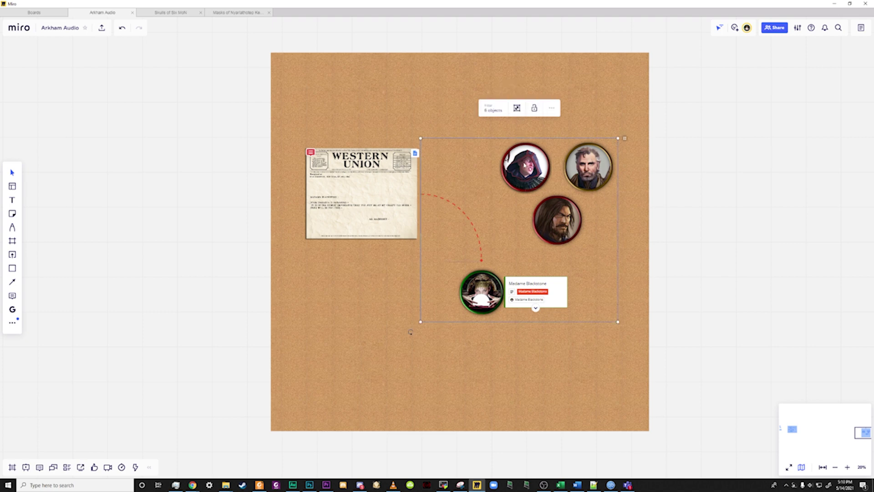
mouse_move(557, 220)
left_mouse_down()
mouse_move(566, 195)
mouse_move(562, 218)
left_mouse_up()
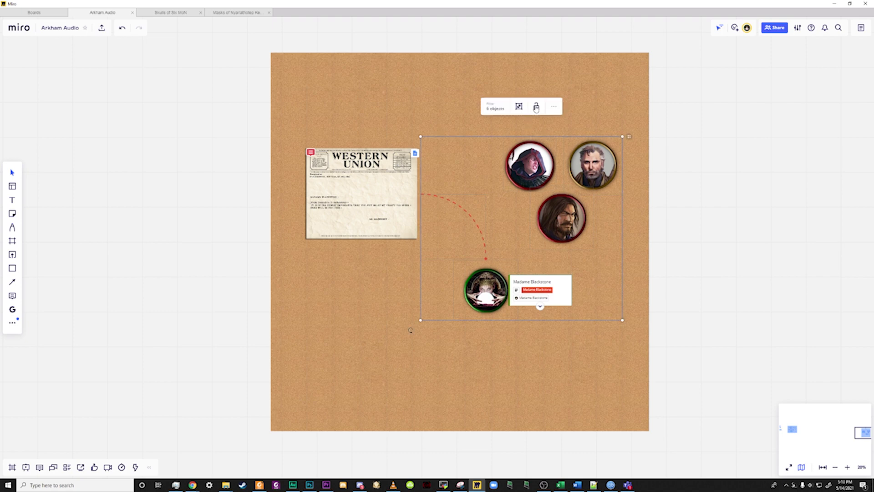
left_click(536, 107)
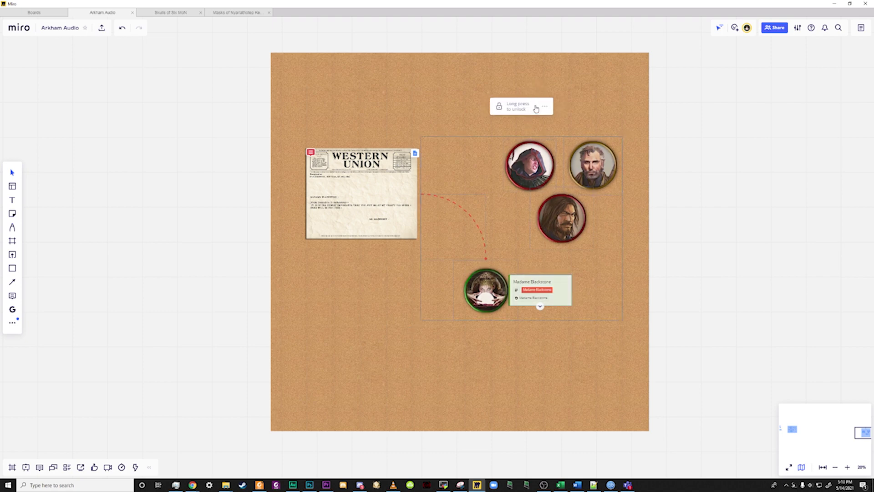
left_click(808, 275)
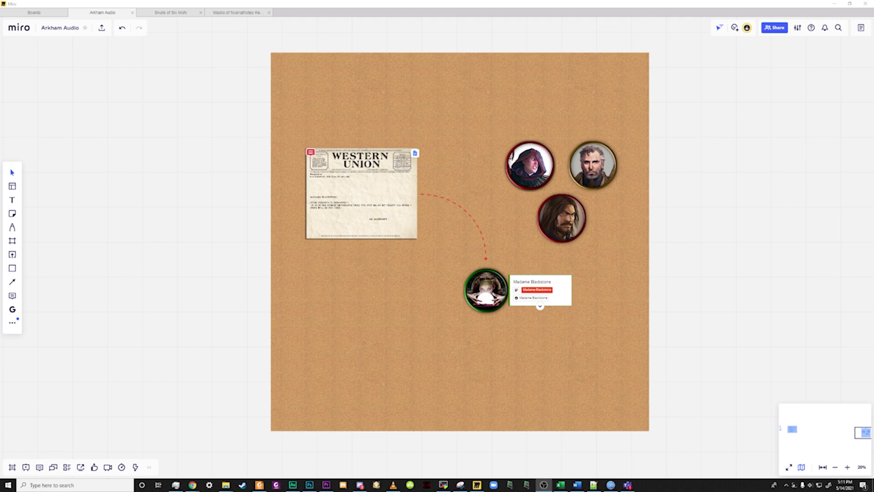